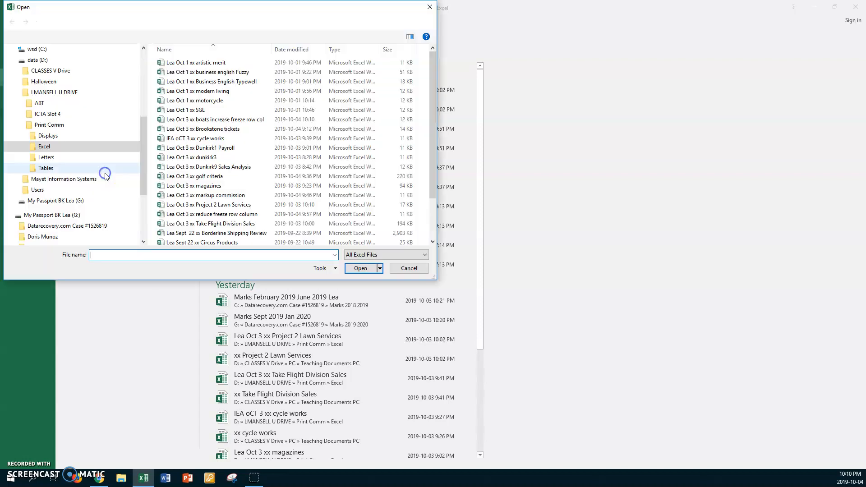
# Step: Open the workbook "xx XYZ Tool Rental freeze row col" from CLASSES V Drive > PC > Teaching Documents PC
pyautogui.click(61, 71)
pyautogui.doubleClick(167, 82)
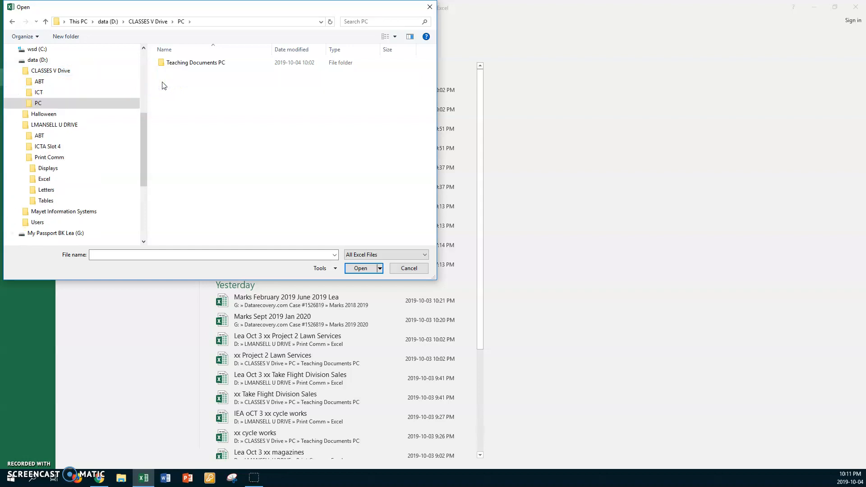
pyautogui.doubleClick(162, 62)
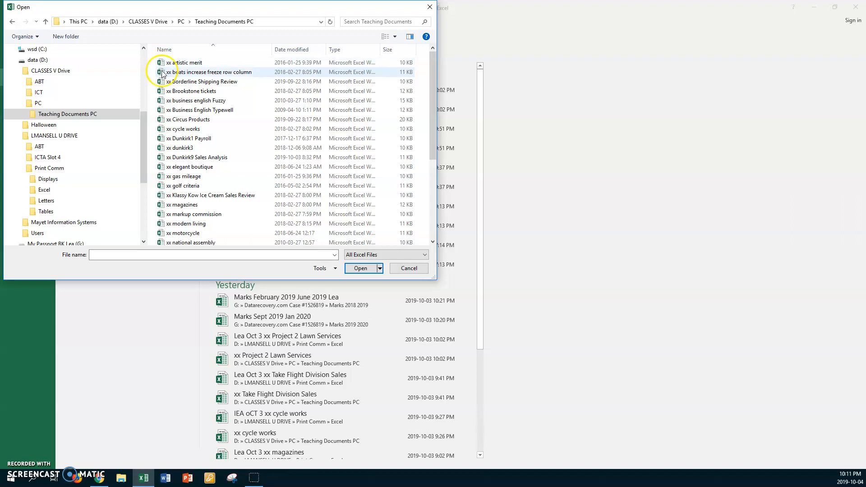
pyautogui.moveTo(433, 139); pyautogui.dragTo(438, 216)
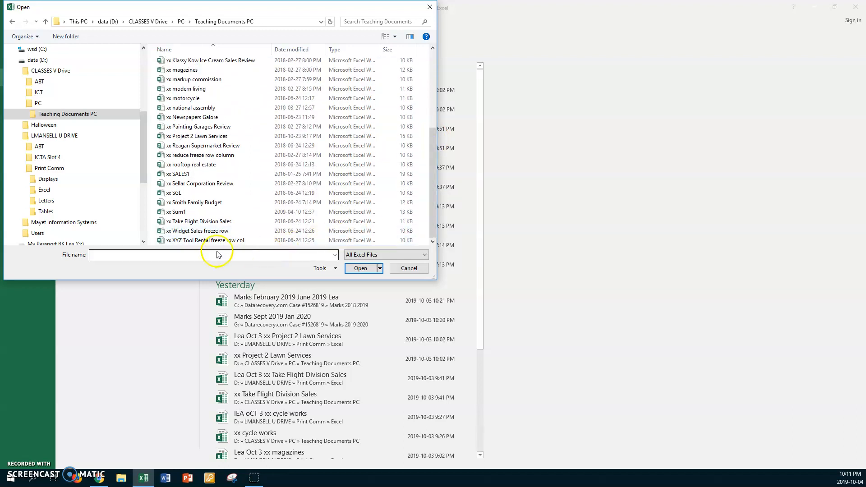
pyautogui.click(195, 242)
pyautogui.click(359, 269)
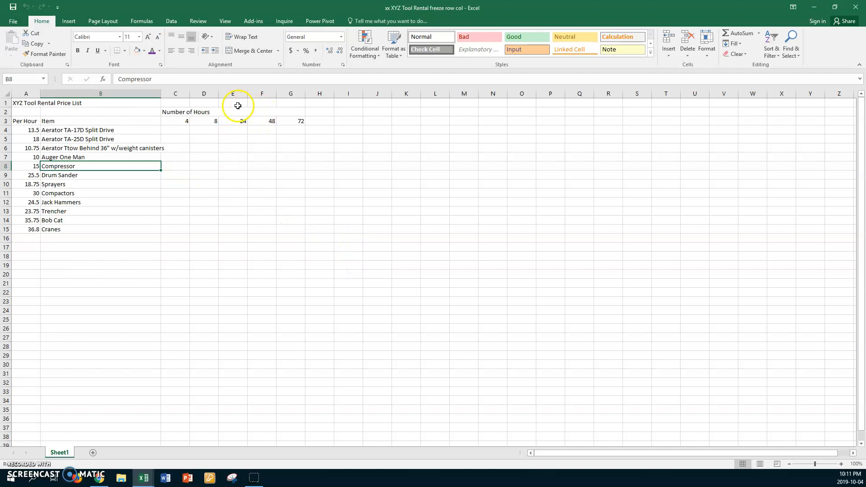
# Step: Save a copy of the workbook in the U drive's Print Comm > Excel folder, prefixing the file name with the owner's first name and "Oct 3"
pyautogui.click(13, 21)
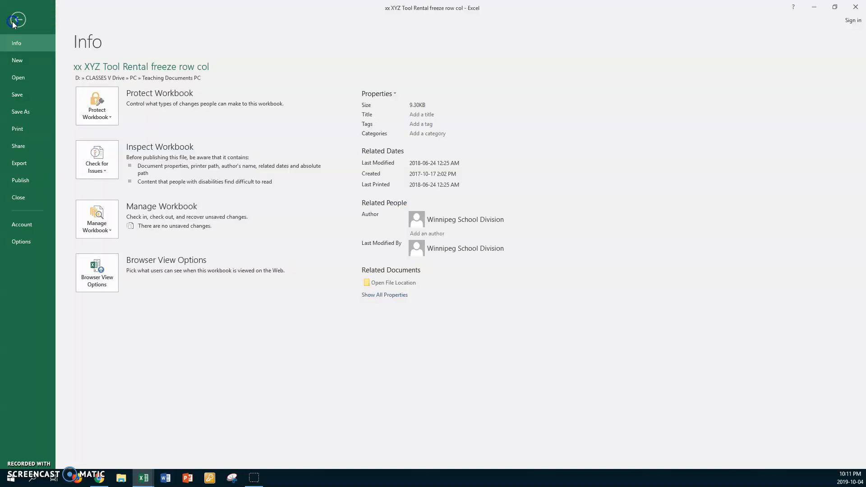
pyautogui.click(20, 112)
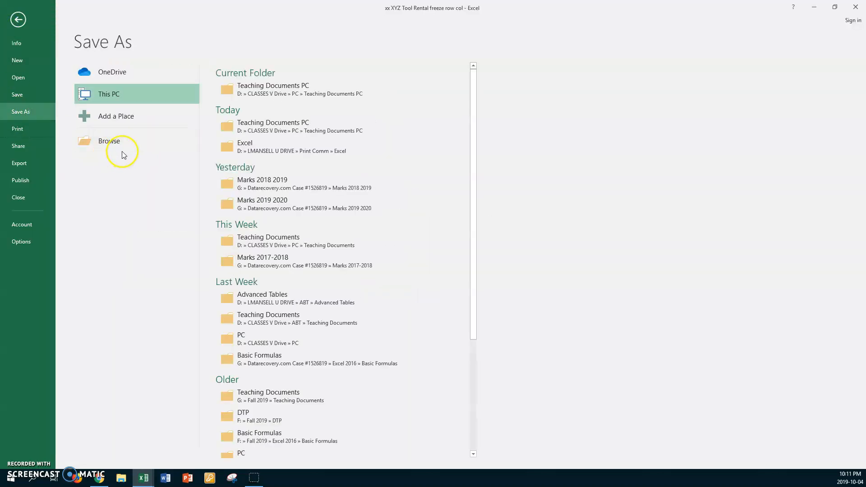
pyautogui.click(111, 142)
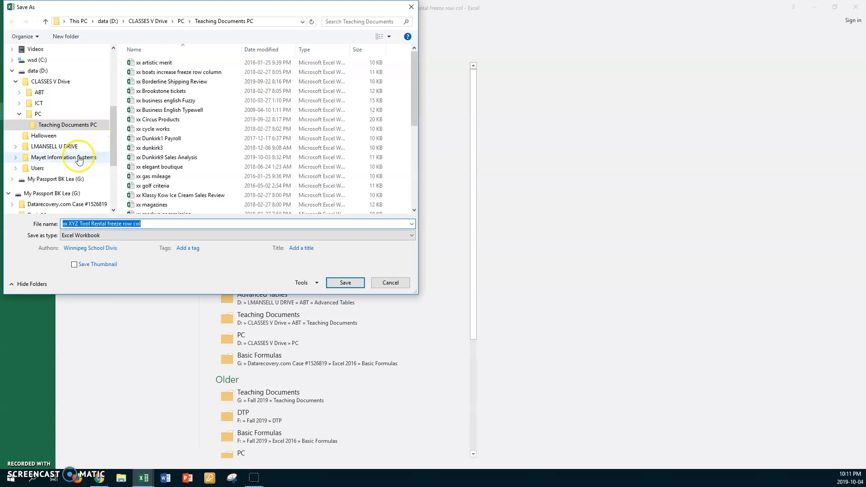
pyautogui.click(56, 147)
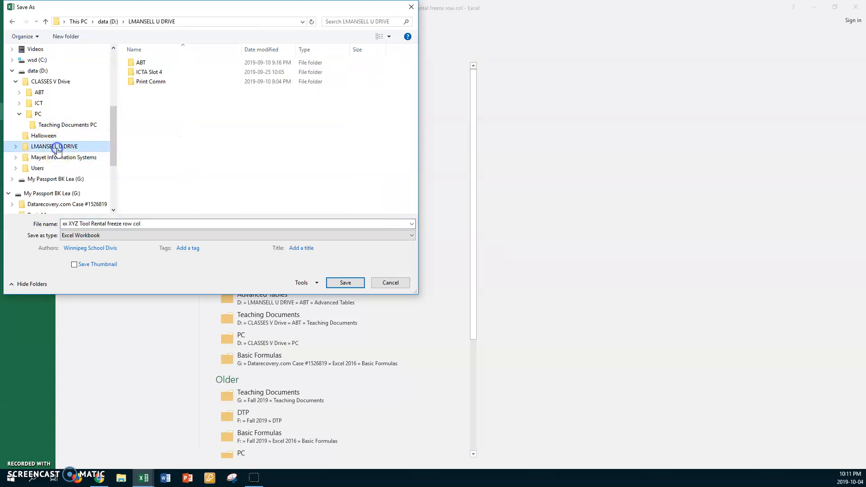
pyautogui.doubleClick(130, 82)
pyautogui.doubleClick(131, 72)
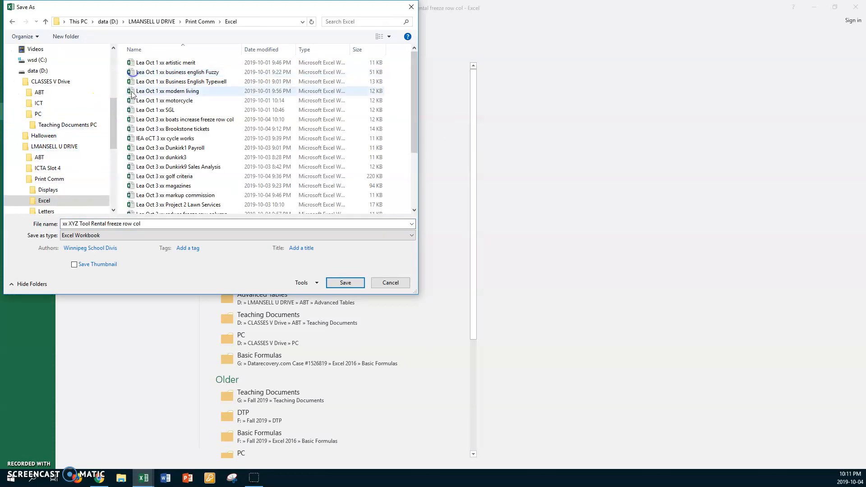
pyautogui.click(152, 223)
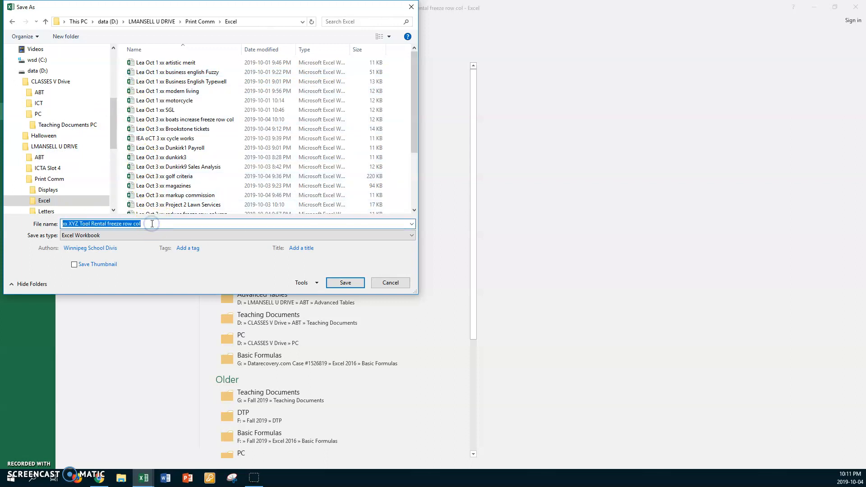
pyautogui.press('Home')
pyautogui.write('Lea')
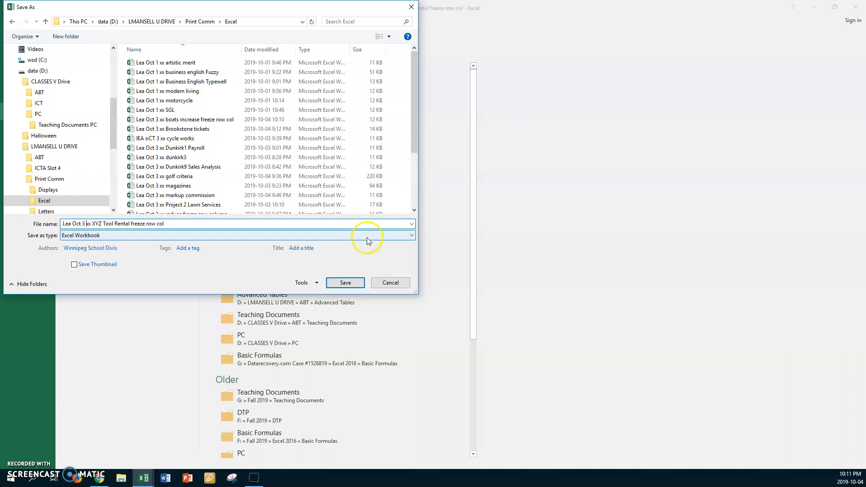
pyautogui.click(346, 281)
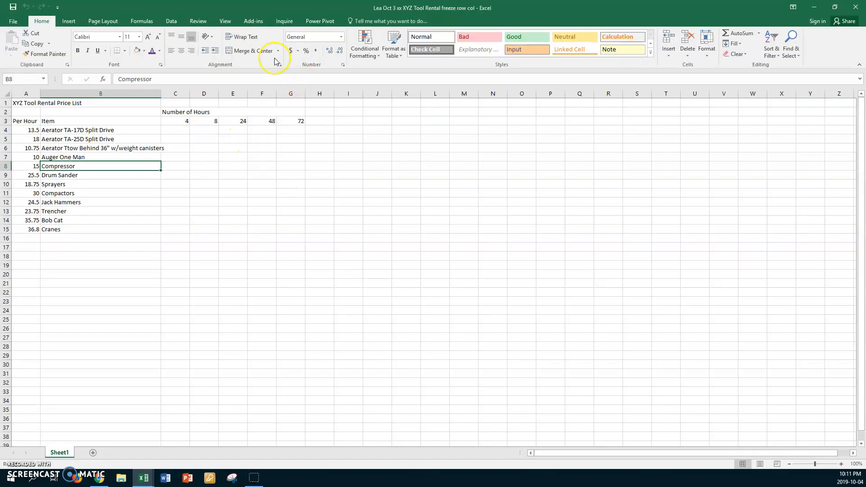
# Step: Set the worksheet zoom to a custom magnification of 150%
pyautogui.click(226, 22)
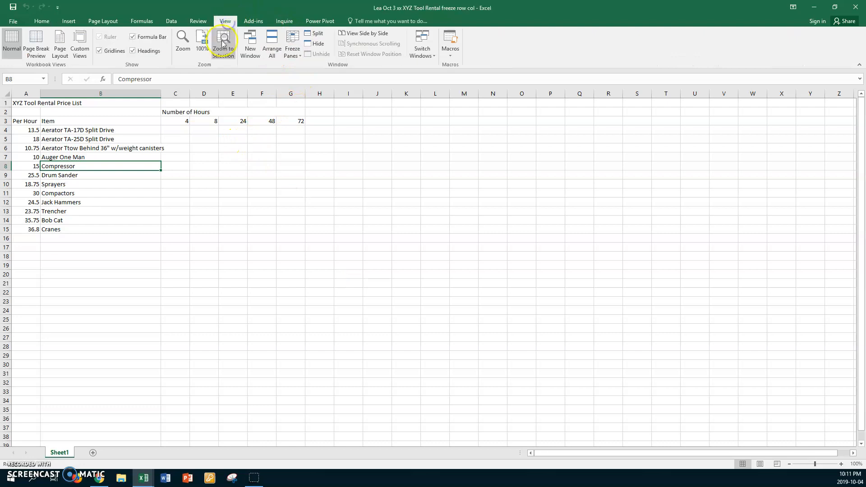
pyautogui.click(183, 45)
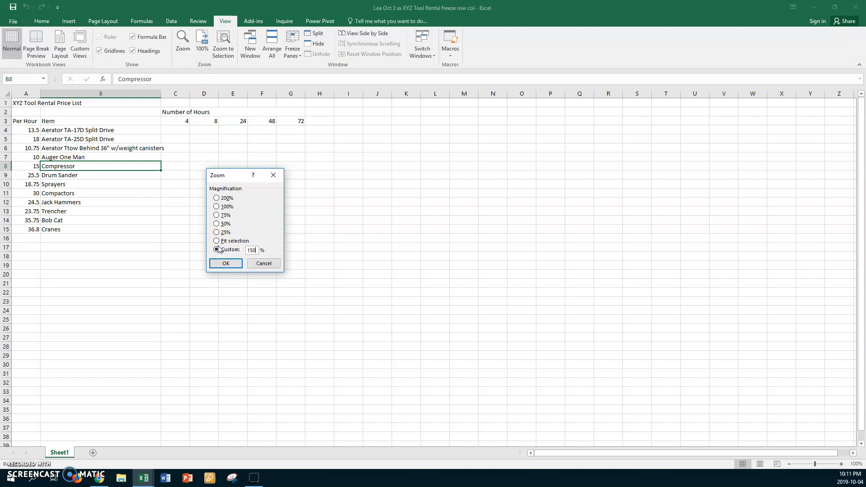
pyautogui.press('Return')
pyautogui.scroll(-2, 217, 245)
pyautogui.scroll(2, 219, 244)
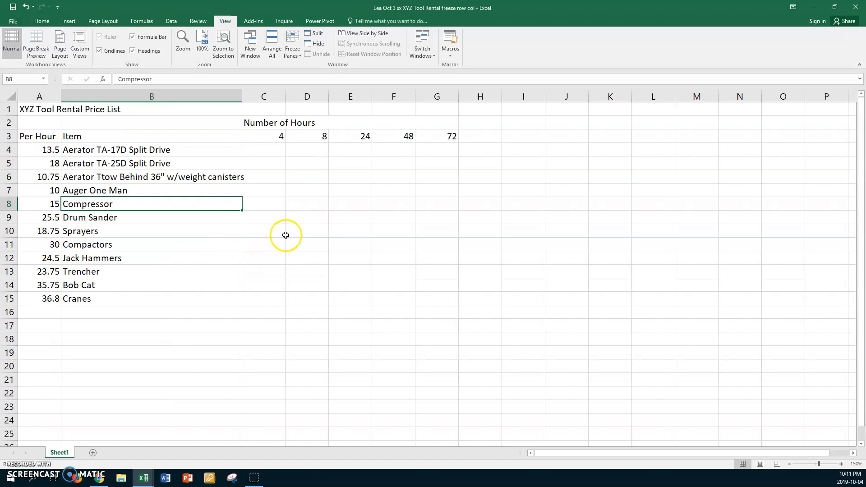
# Step: Format the Per Hour values in A4:A15 as Accounting with 2 decimal places and the $ symbol
pyautogui.click(40, 149)
pyautogui.moveTo(40, 149); pyautogui.dragTo(20, 300)
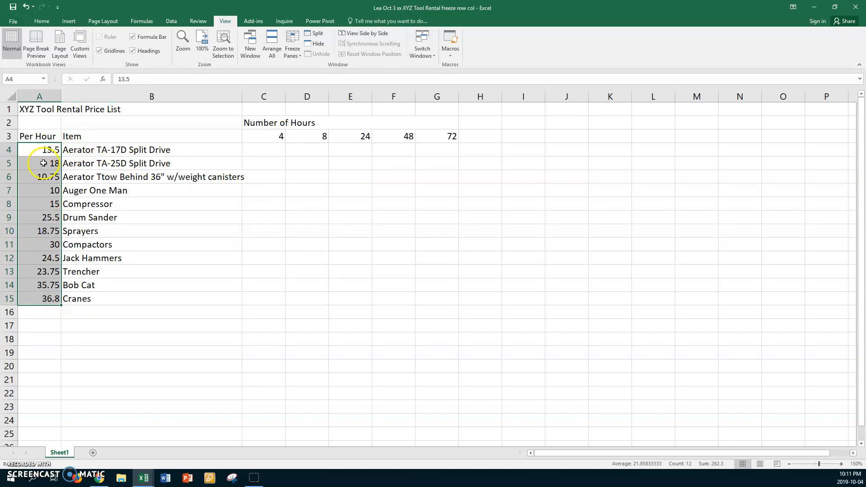
pyautogui.rightClick(44, 165)
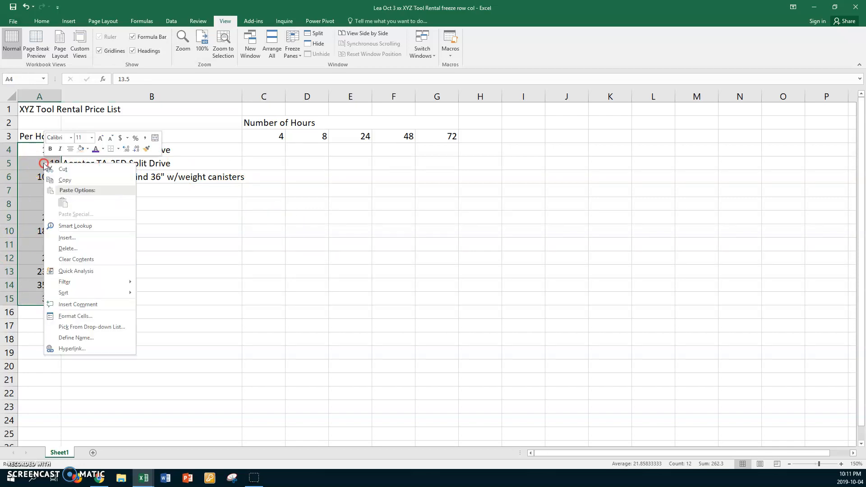
pyautogui.click(76, 316)
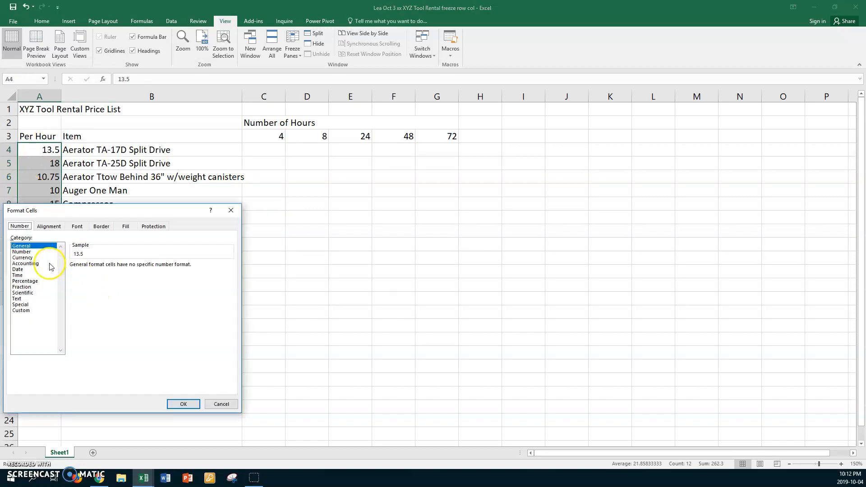
pyautogui.click(39, 270)
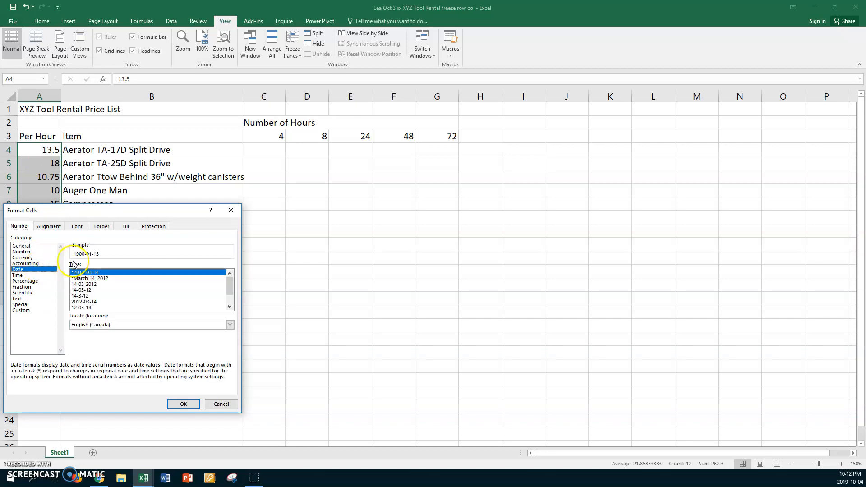
pyautogui.click(35, 264)
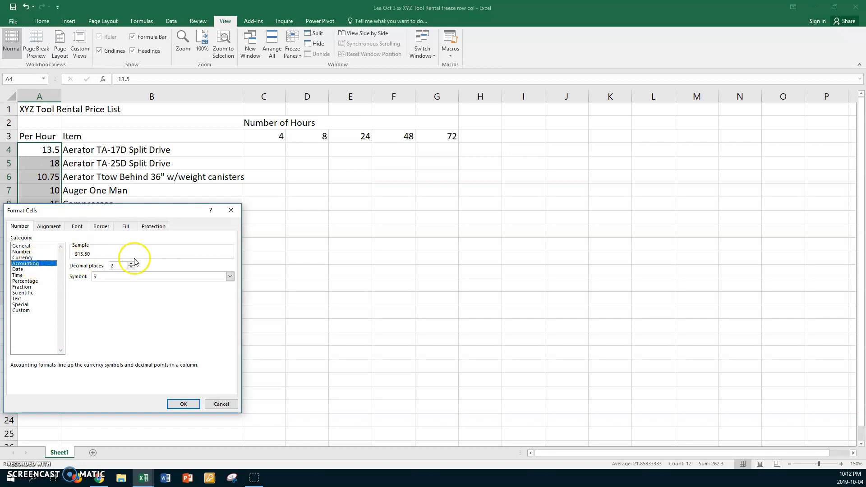
pyautogui.click(173, 404)
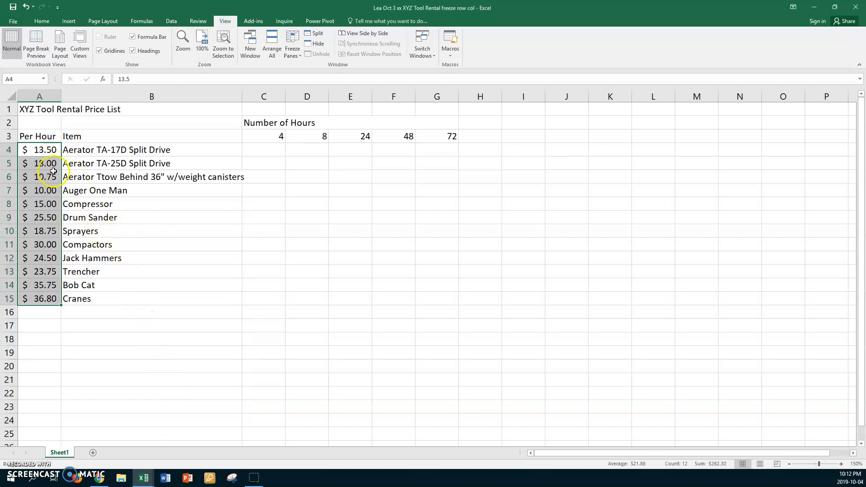
# Step: Set the Accounting symbol of A5:A15 to None, and widen column B to fit its longest item name
pyautogui.moveTo(45, 163); pyautogui.dragTo(41, 298)
pyautogui.rightClick(39, 204)
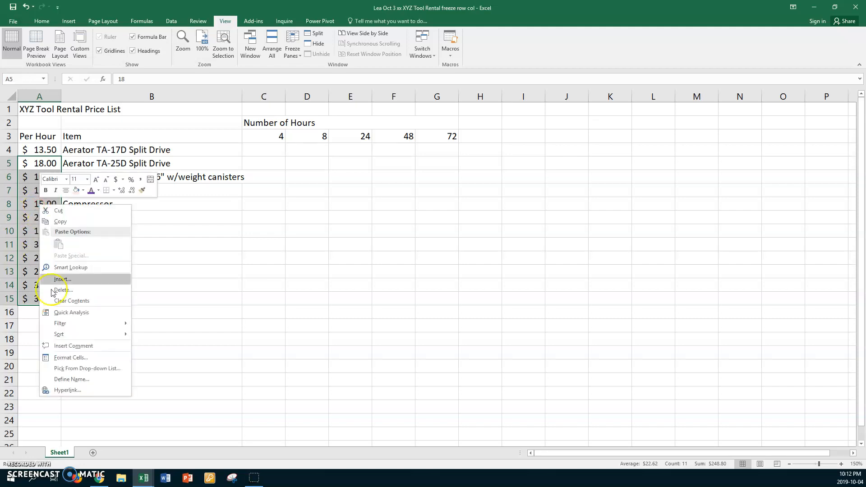
pyautogui.click(72, 358)
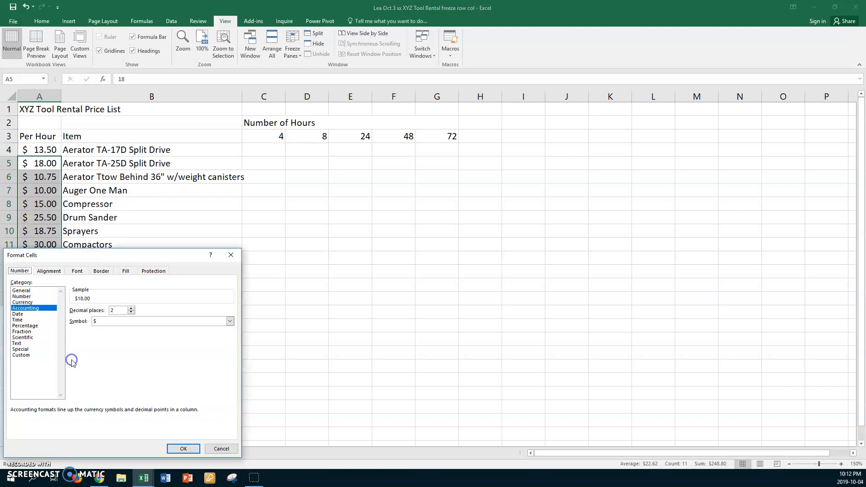
pyautogui.click(230, 321)
pyautogui.click(100, 330)
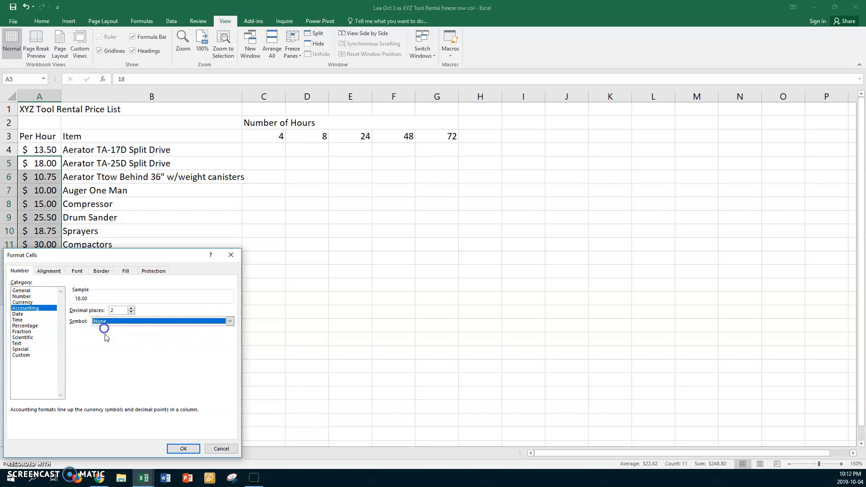
pyautogui.click(183, 448)
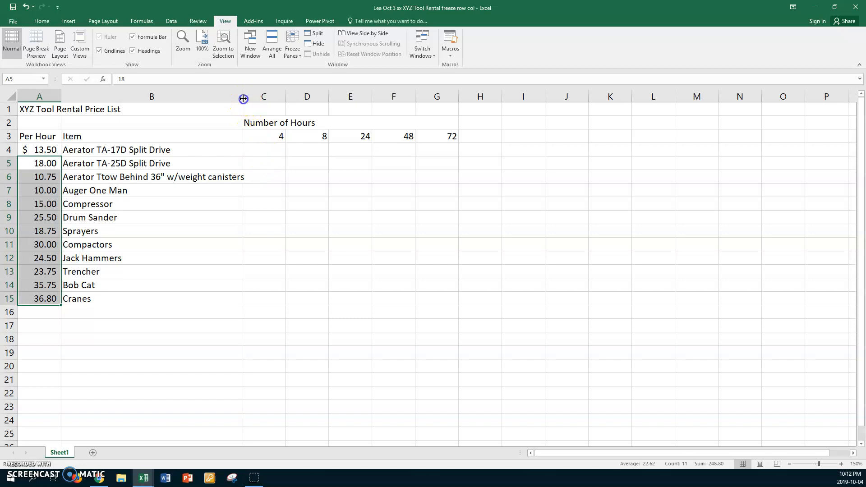
pyautogui.moveTo(241, 97); pyautogui.dragTo(254, 96)
# Step: Enter the mixed-reference formula =$A4*C$3 in cell C4 and fill it across and down through G15
pyautogui.click(288, 152)
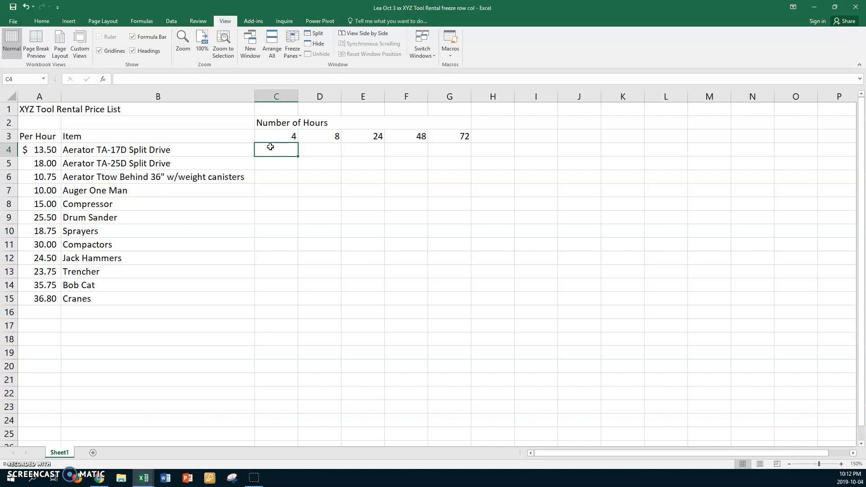
pyautogui.write('=')
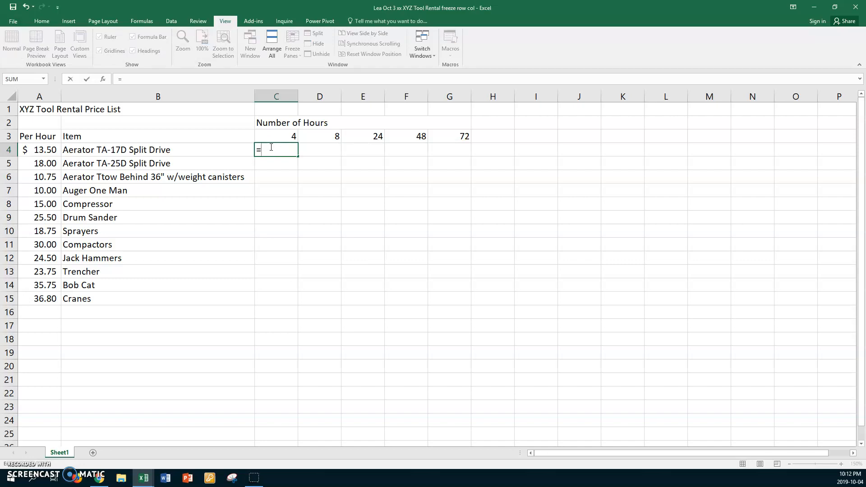
pyautogui.click(50, 149)
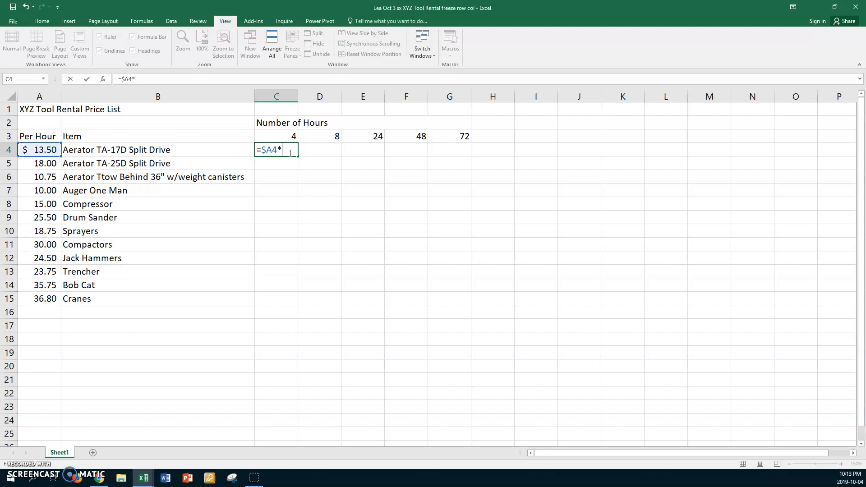
pyautogui.scroll(-1, 290, 152)
pyautogui.scroll(1, 286, 143)
pyautogui.click(298, 137)
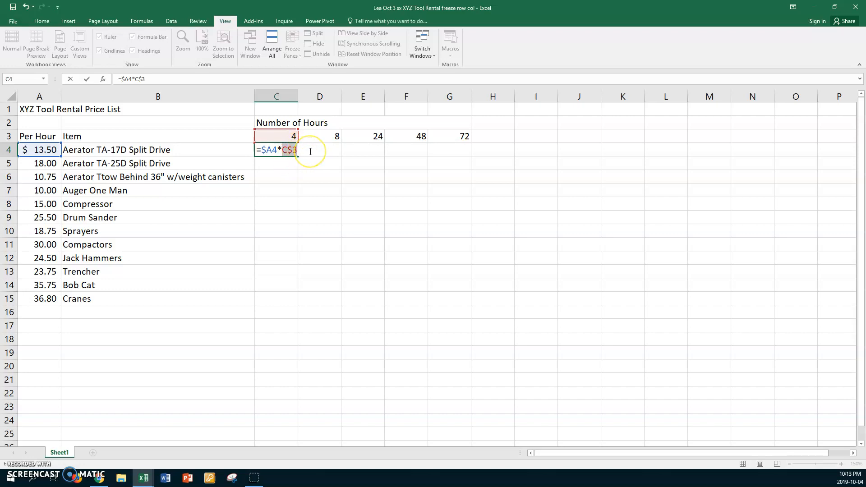
pyautogui.press('Return')
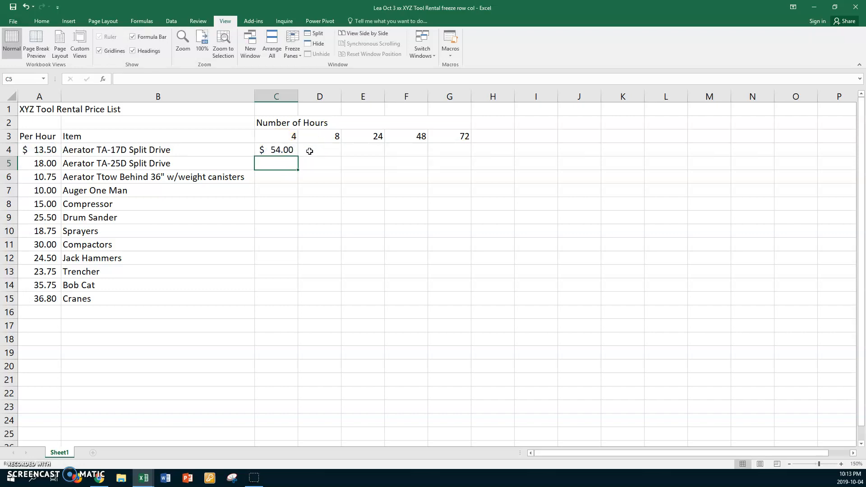
pyautogui.click(287, 149)
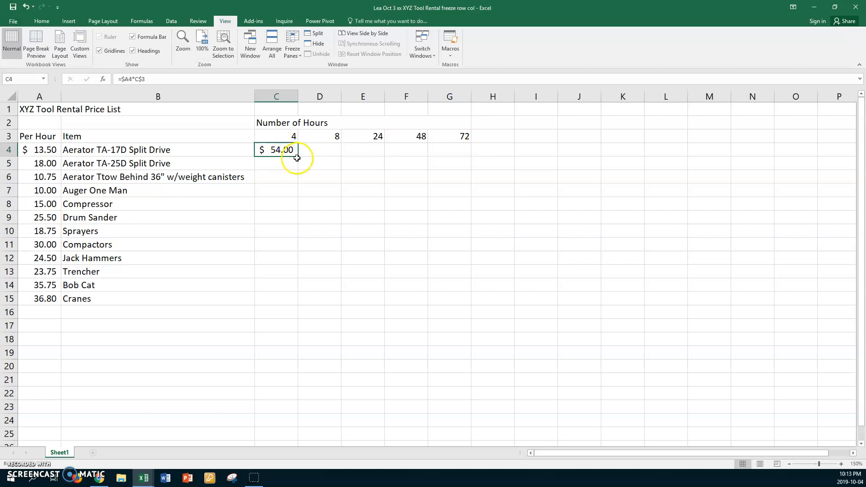
pyautogui.moveTo(299, 156); pyautogui.dragTo(466, 288)
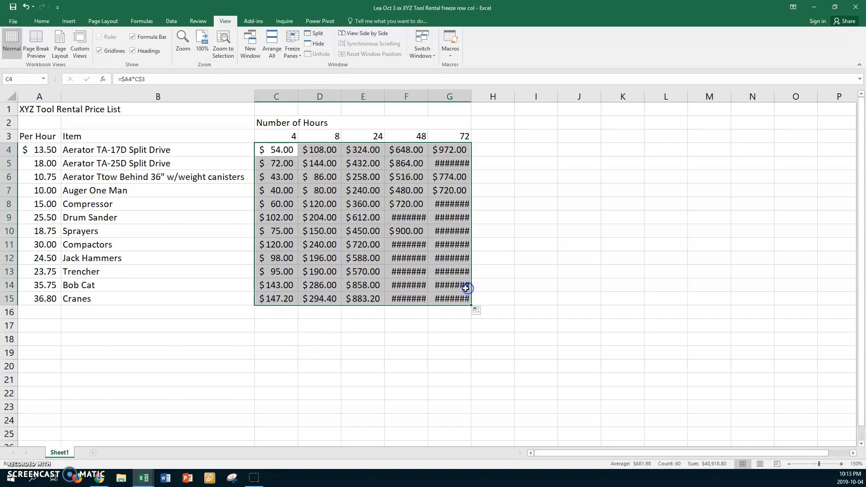
# Step: Copy the formatting of cell A5 onto the rental amounts in C5:G15 with Format Painter
pyautogui.click(52, 164)
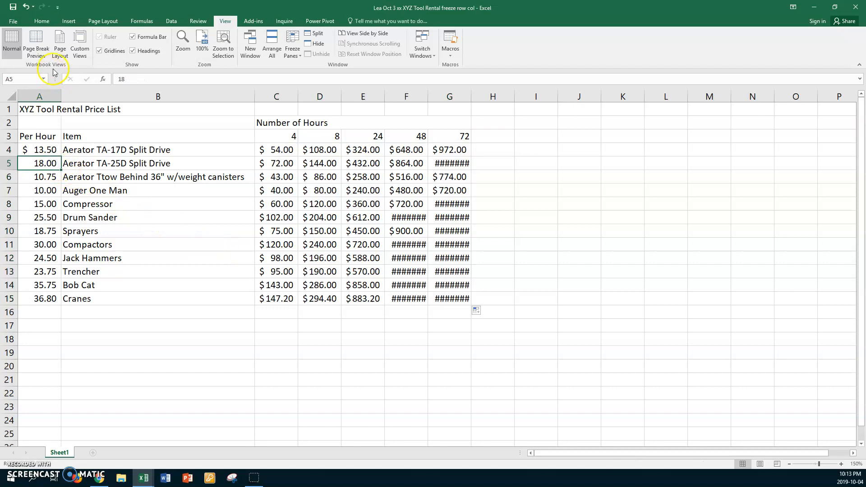
pyautogui.click(42, 21)
pyautogui.click(32, 54)
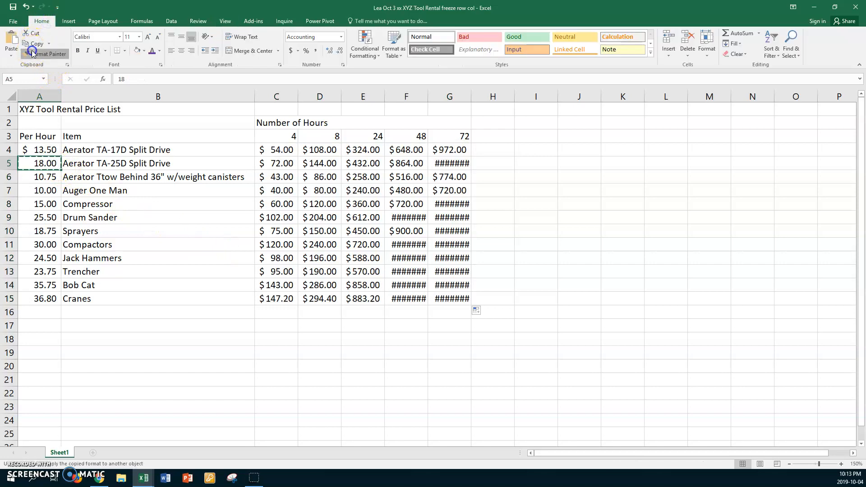
pyautogui.moveTo(276, 163)
pyautogui.mouseDown()
pyautogui.moveTo(411, 173)
pyautogui.moveTo(441, 221)
pyautogui.moveTo(435, 311)
pyautogui.moveTo(431, 298)
pyautogui.mouseUp()
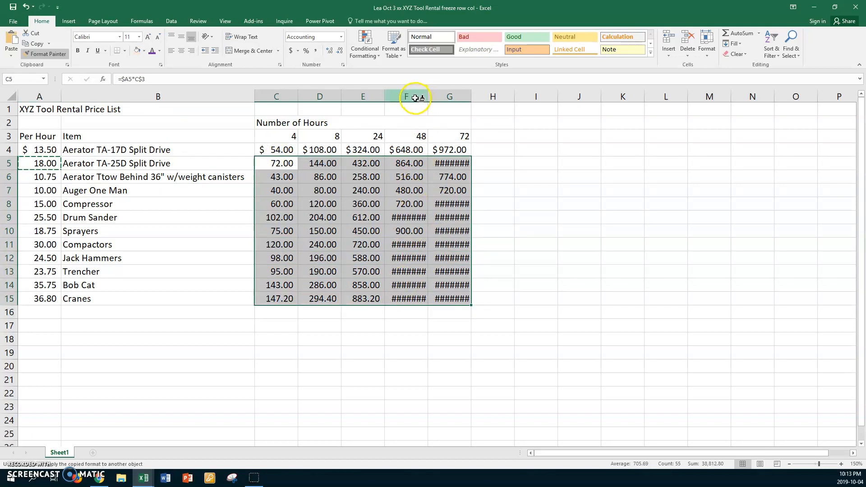
# Step: Turn off Format Painter and autofit columns F and G to their rental amounts
pyautogui.click(47, 54)
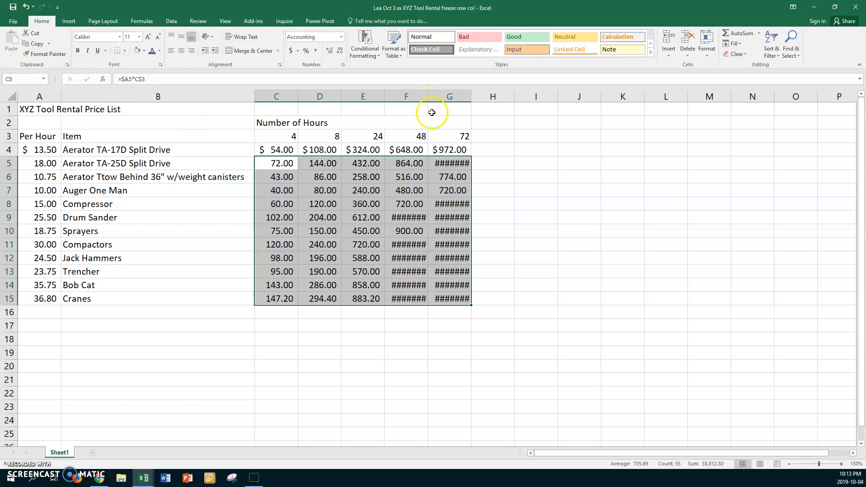
pyautogui.moveTo(412, 92); pyautogui.dragTo(440, 91)
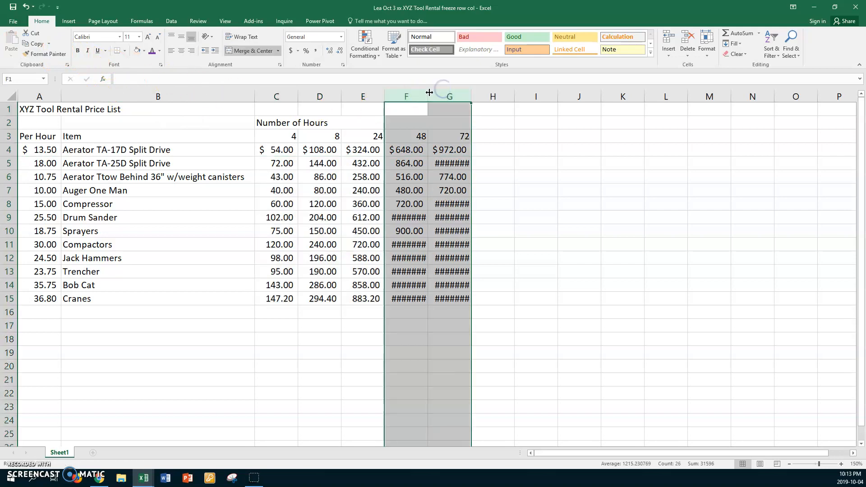
pyautogui.doubleClick(429, 93)
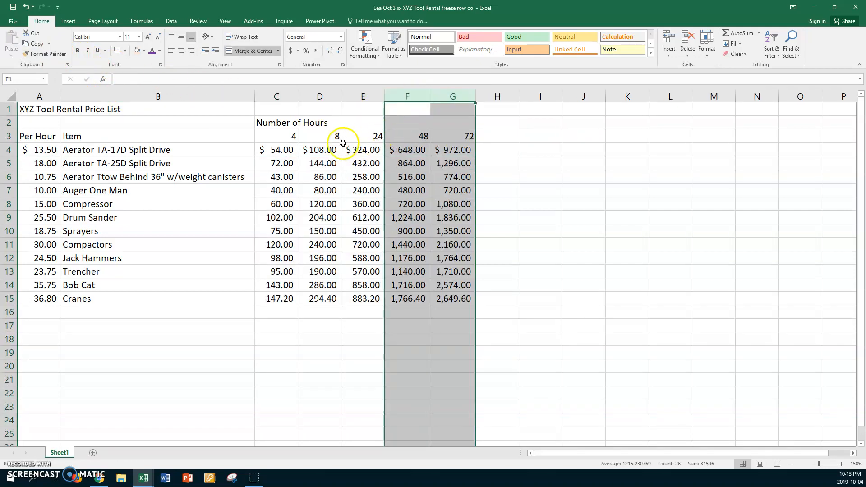
# Step: Show the sheet's formulas instead of values, and narrow columns B and A so the formulas through column G fit in view
pyautogui.click(289, 150)
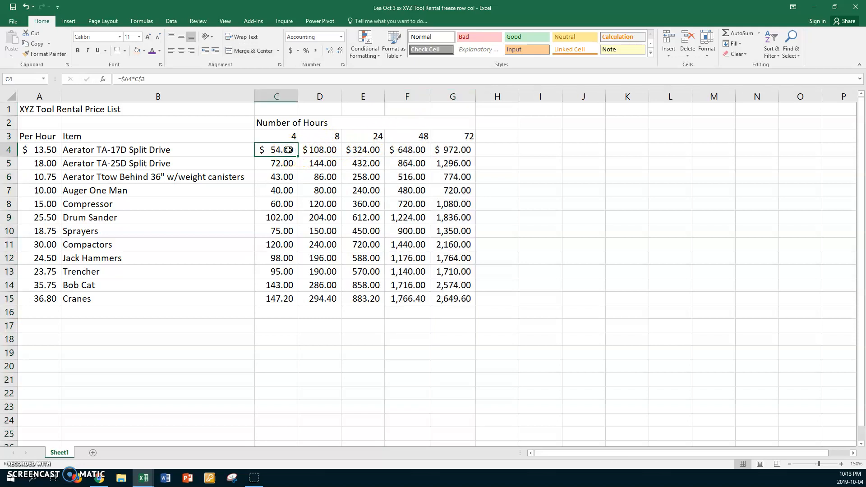
pyautogui.hotkey('ctrl', '`')
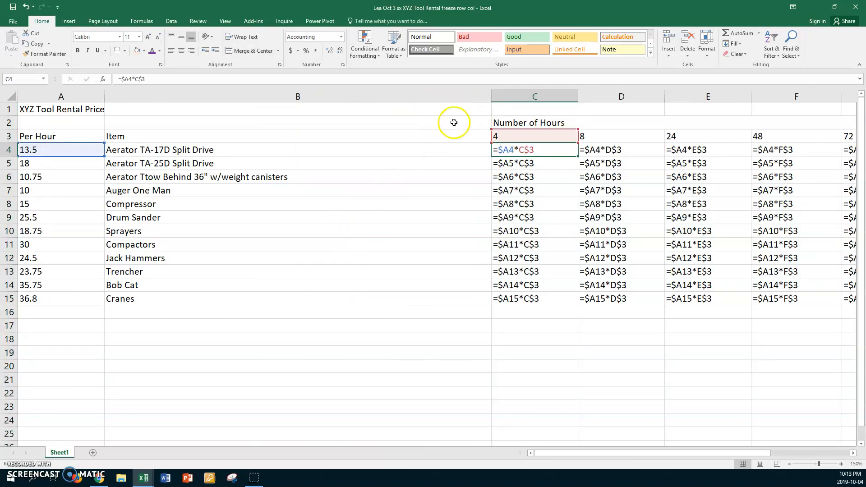
pyautogui.moveTo(491, 96); pyautogui.dragTo(290, 125)
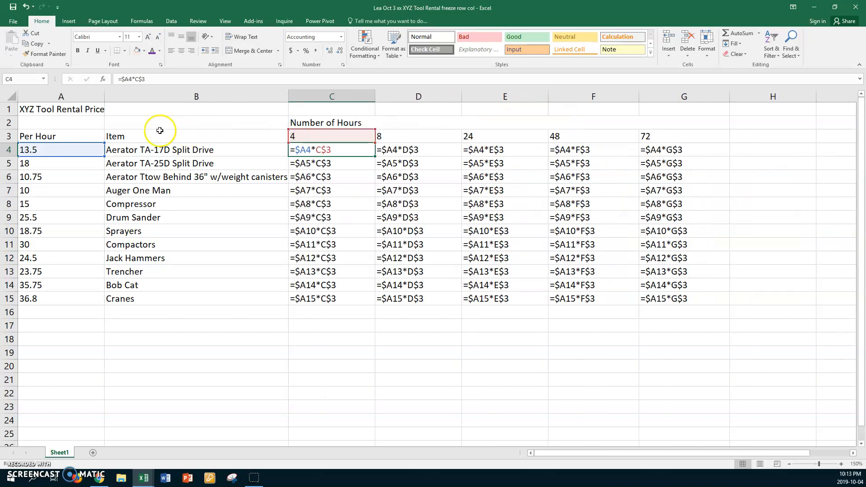
pyautogui.moveTo(104, 98); pyautogui.dragTo(67, 96)
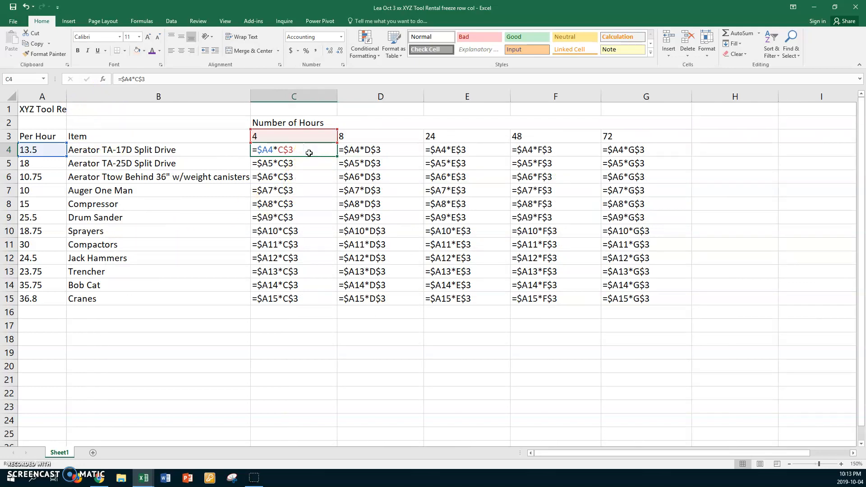
# Step: Examine which Per Hour rate and hours cell the rental formulas in columns C and D reference, sampling several rows
pyautogui.click(299, 180)
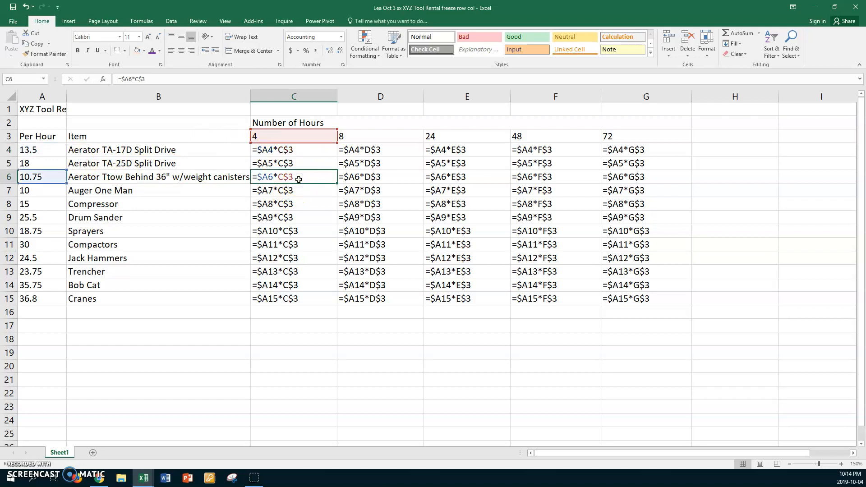
pyautogui.click(290, 223)
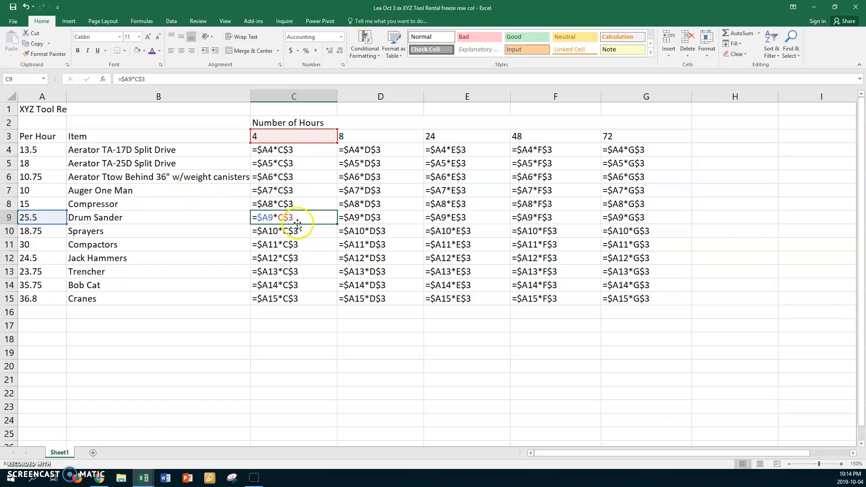
pyautogui.click(286, 273)
pyautogui.click(277, 295)
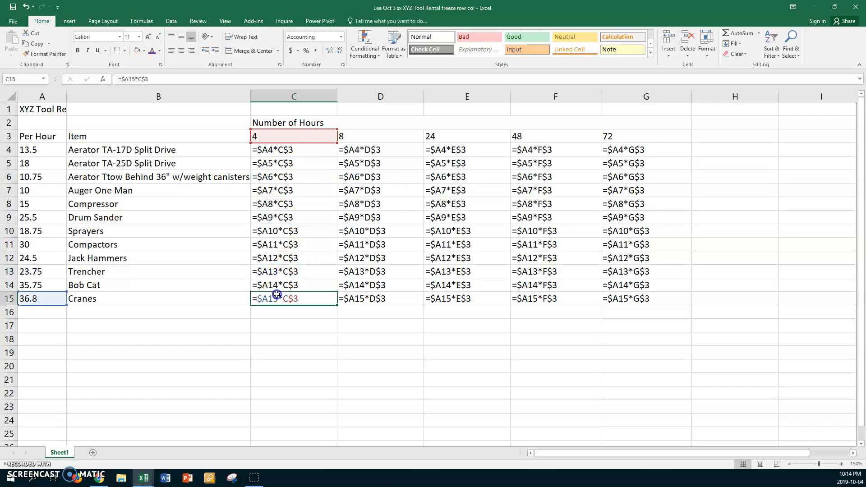
pyautogui.click(373, 154)
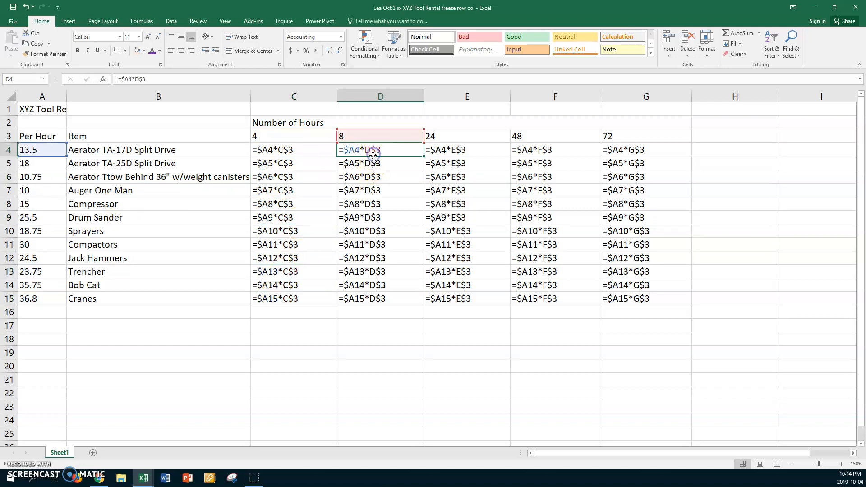
pyautogui.click(368, 189)
pyautogui.click(368, 217)
pyautogui.click(368, 253)
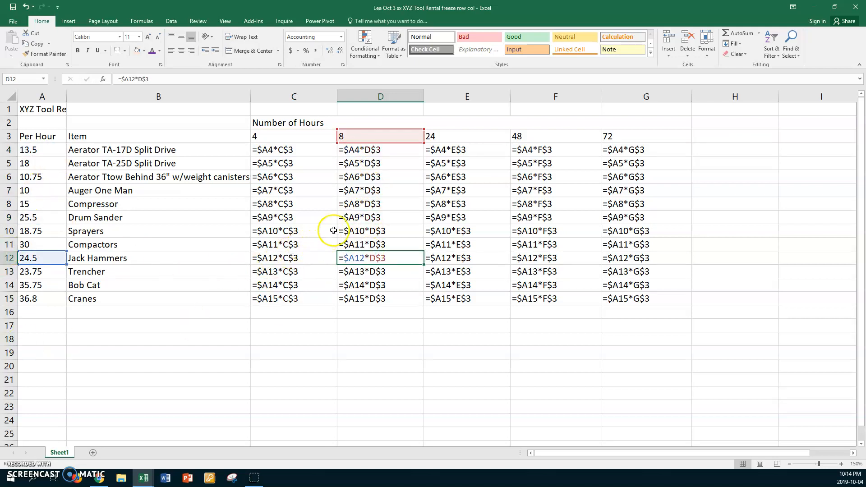
pyautogui.click(352, 220)
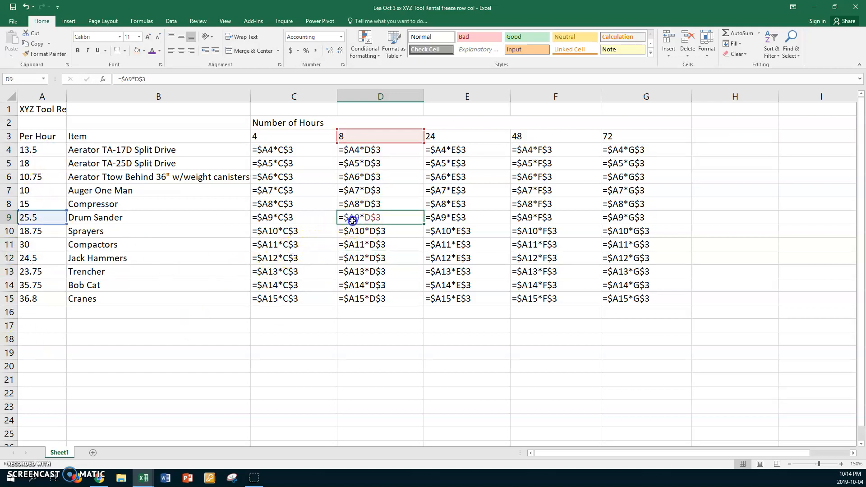
# Step: Check the cells referenced by sample rental formulas in the 24, 48 and 72 hour columns
pyautogui.click(455, 176)
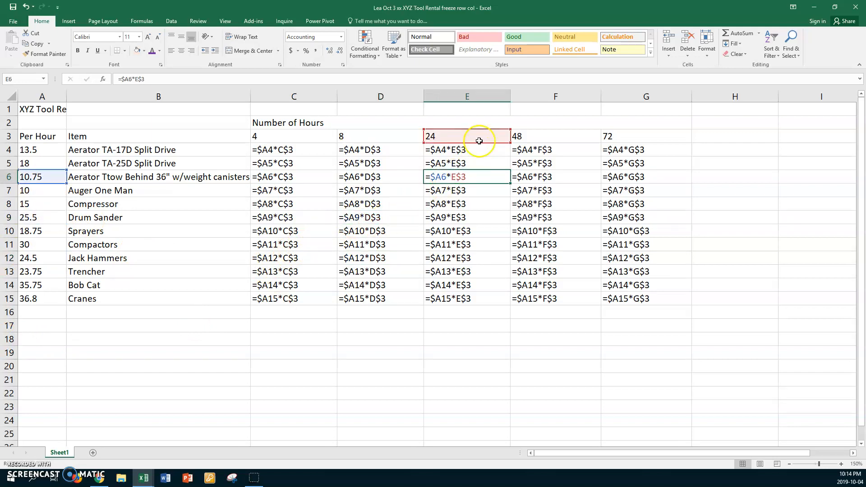
pyautogui.click(468, 229)
pyautogui.click(458, 261)
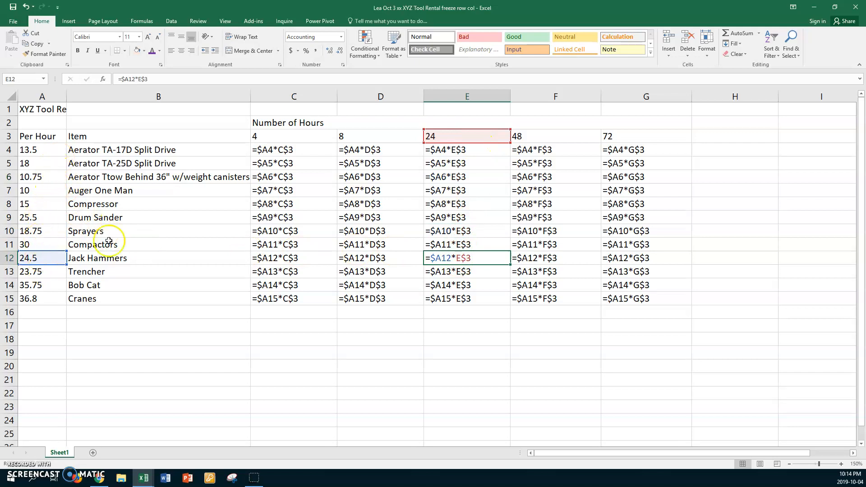
pyautogui.click(548, 177)
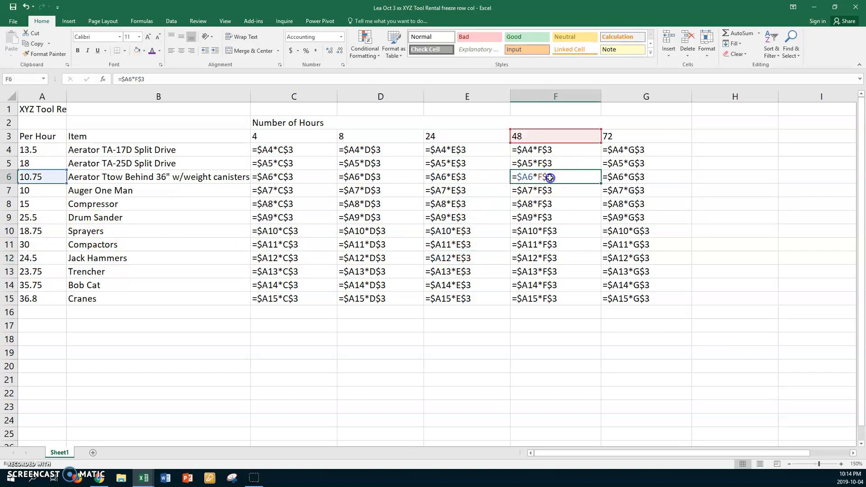
pyautogui.click(549, 217)
pyautogui.click(547, 245)
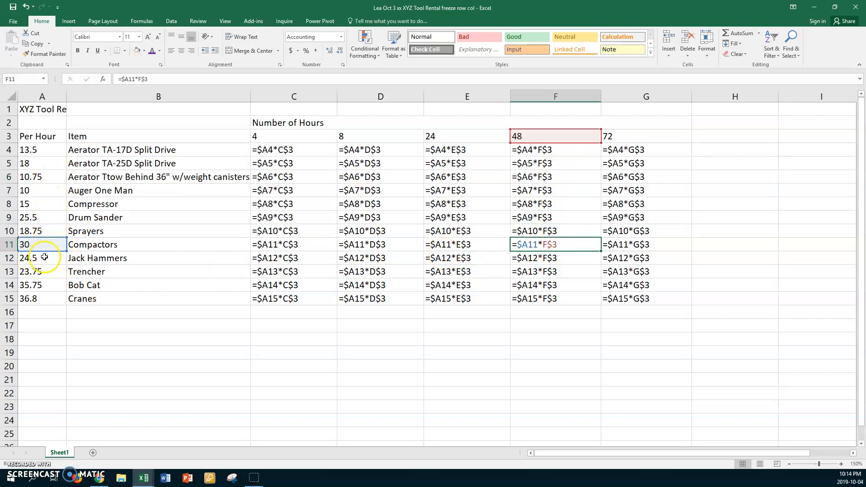
pyautogui.click(620, 176)
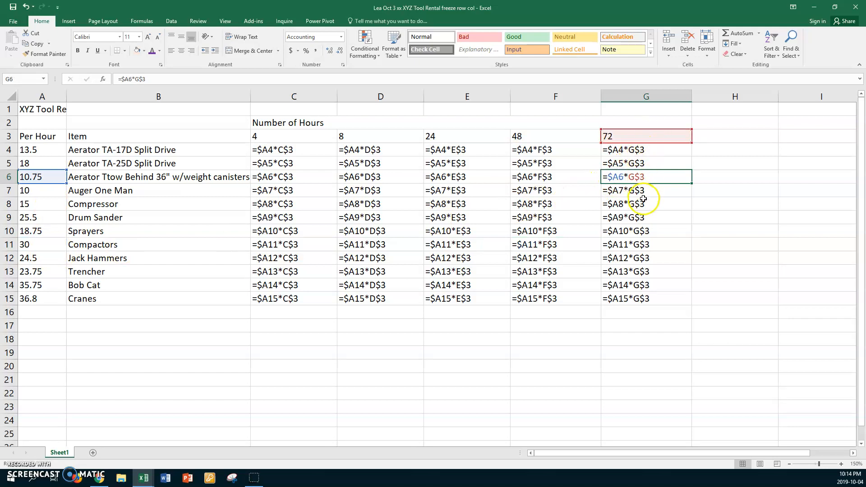
pyautogui.click(641, 203)
pyautogui.click(636, 229)
pyautogui.click(635, 244)
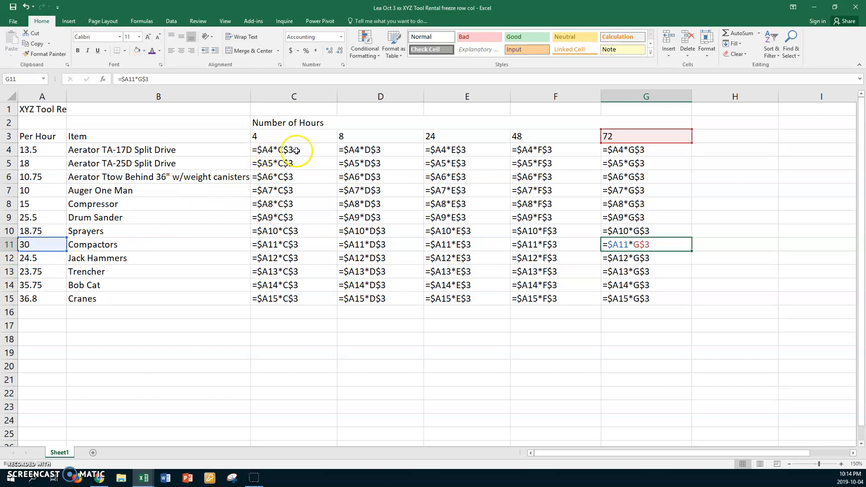
# Step: Switch the sheet back from formulas to calculated values, and autofit columns B and A to their contents
pyautogui.hotkey('ctrl', '`')
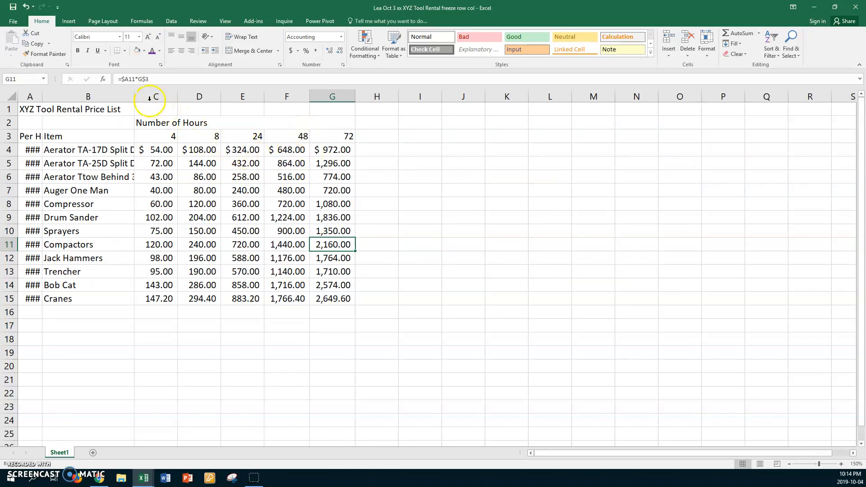
pyautogui.doubleClick(135, 96)
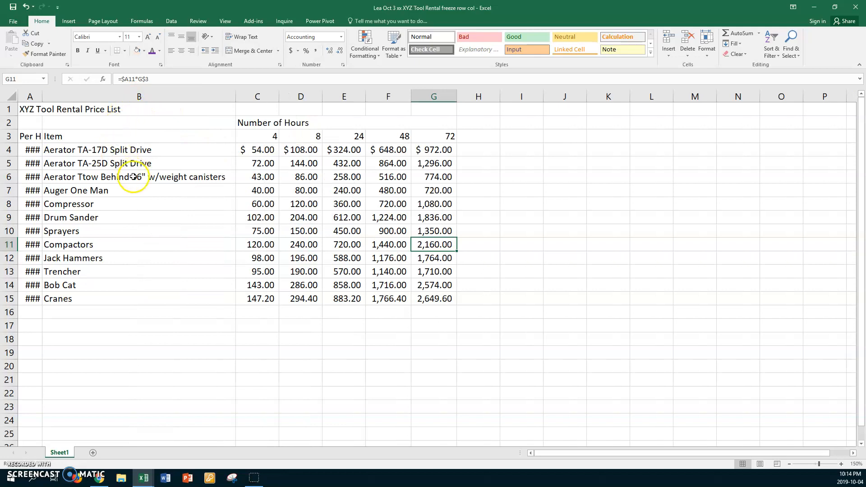
pyautogui.click(56, 97)
pyautogui.doubleClick(46, 95)
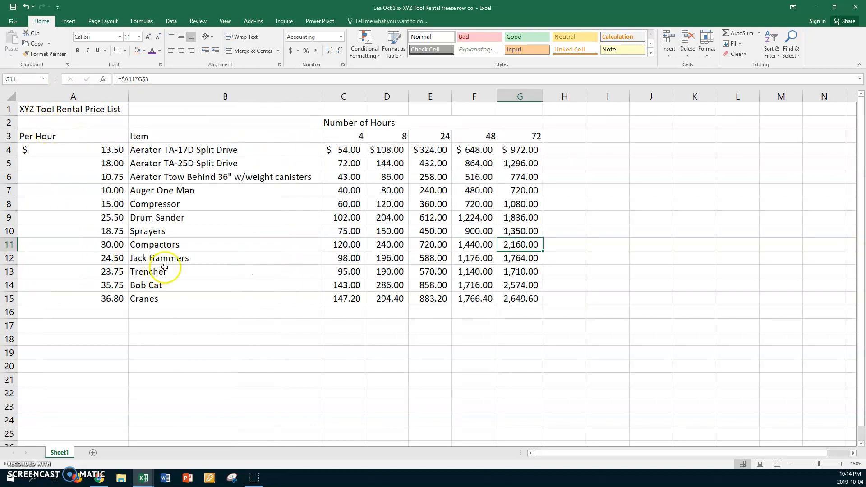
pyautogui.click(256, 245)
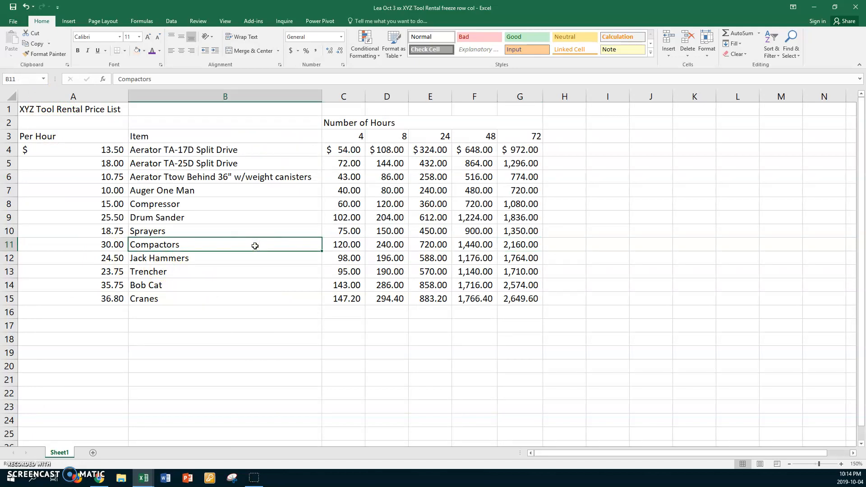